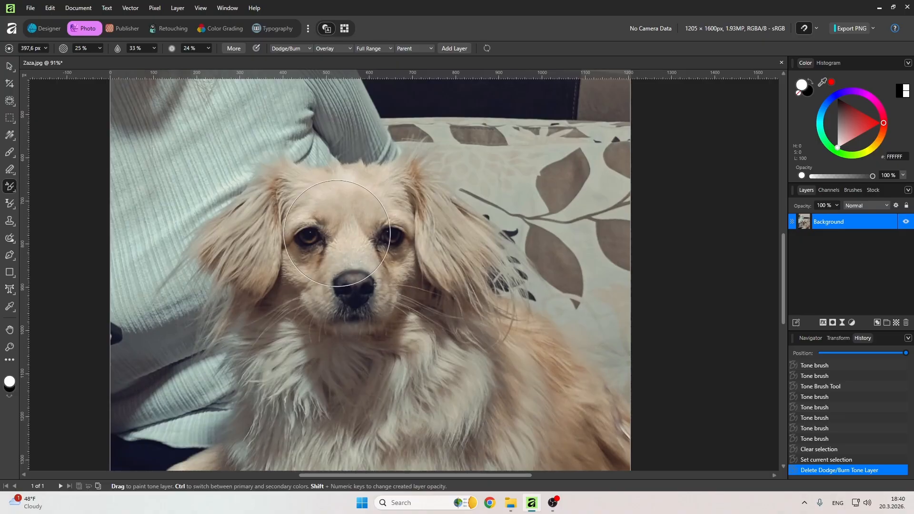
Paint dodge strokes over the dog's face and fur with the Tone Brush on a new Dodge/Burn tone layer.
{"action": "scroll", "coordinate": [365, 252], "scroll_direction": "down", "scroll_amount": 2}
{"action": "scroll", "coordinate": [350, 204], "scroll_direction": "down", "scroll_amount": 3}
{"action": "scroll", "coordinate": [350, 204], "scroll_direction": "up", "scroll_amount": 3}
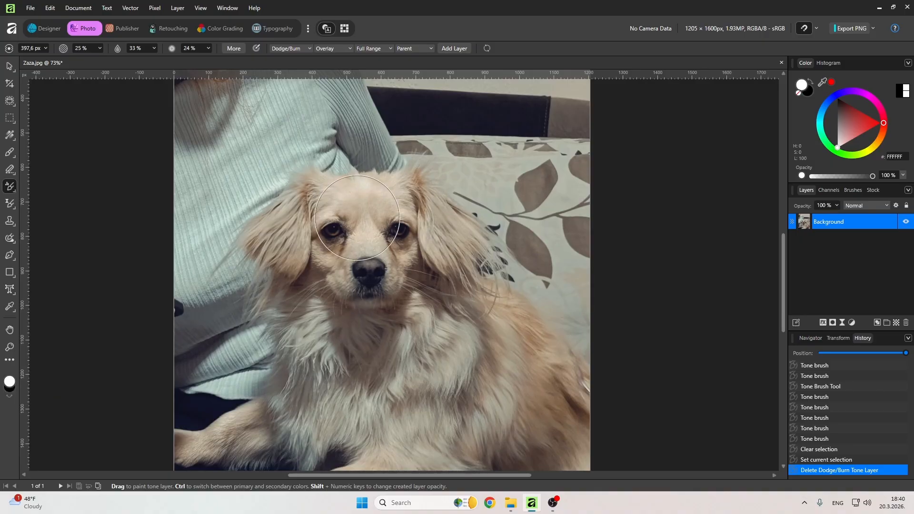
{"action": "left_click", "coordinate": [358, 244]}
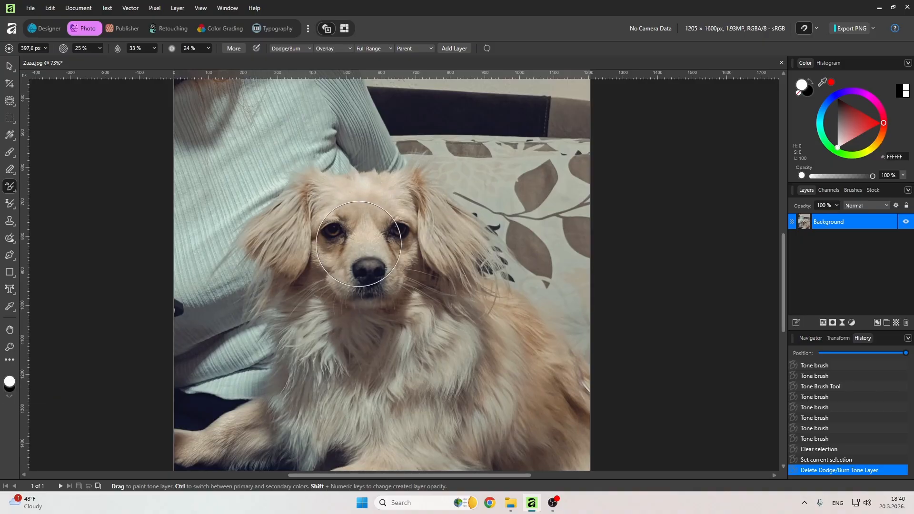
{"action": "mouse_move", "coordinate": [358, 244]}
{"action": "left_mouse_down"}
{"action": "mouse_move", "coordinate": [396, 262]}
{"action": "mouse_move", "coordinate": [424, 248]}
{"action": "mouse_move", "coordinate": [381, 168]}
{"action": "left_mouse_up"}
{"action": "mouse_move", "coordinate": [434, 245]}
{"action": "left_mouse_down"}
{"action": "mouse_move", "coordinate": [529, 396]}
{"action": "mouse_move", "coordinate": [327, 420]}
{"action": "mouse_move", "coordinate": [369, 235]}
{"action": "mouse_move", "coordinate": [391, 261]}
{"action": "left_mouse_up"}
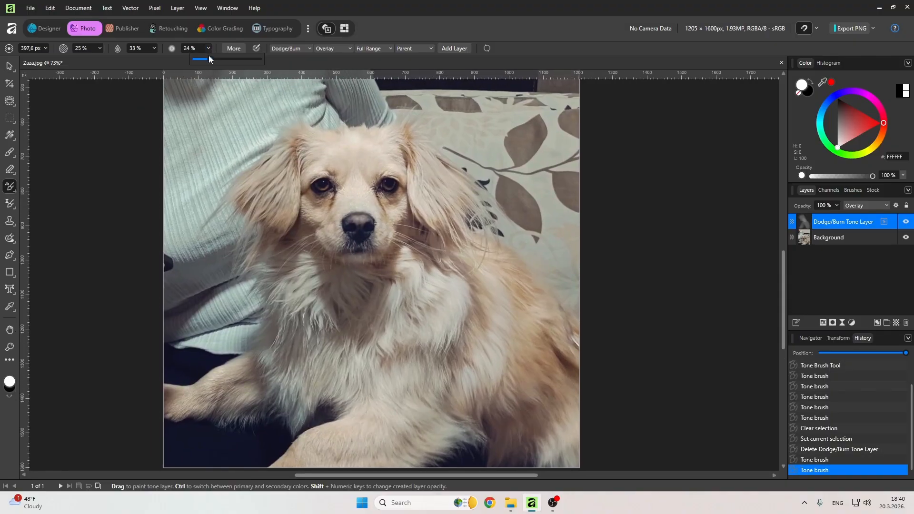
{"action": "left_click", "coordinate": [499, 336]}
{"action": "mouse_move", "coordinate": [463, 353]}
{"action": "left_mouse_down"}
{"action": "mouse_move", "coordinate": [555, 431]}
{"action": "mouse_move", "coordinate": [382, 302]}
{"action": "mouse_move", "coordinate": [266, 248]}
{"action": "mouse_move", "coordinate": [257, 371]}
{"action": "mouse_move", "coordinate": [343, 419]}
{"action": "mouse_move", "coordinate": [344, 453]}
{"action": "left_mouse_up"}
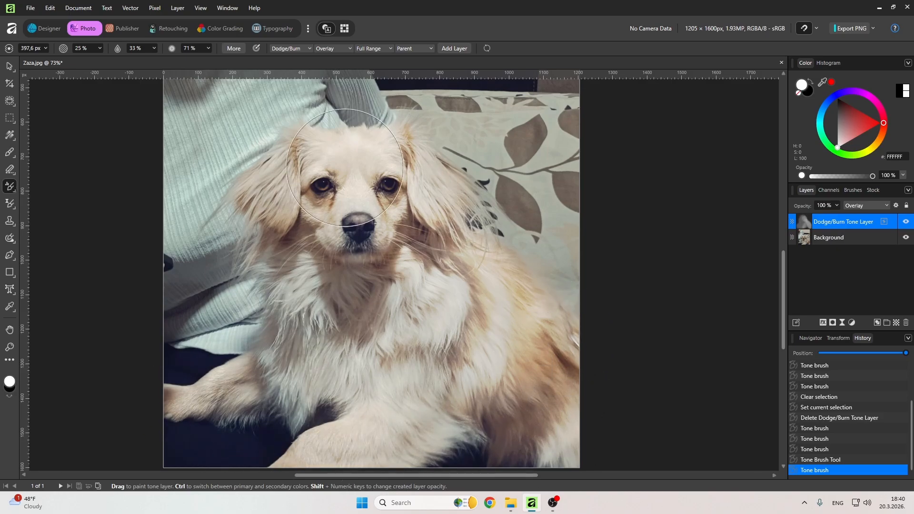
Undo the last stroke, switch to burn, and paint darkening strokes over the dog's head and chest.
{"action": "key", "text": "ctrl+z"}
{"action": "mouse_move", "coordinate": [382, 196]}
{"action": "left_mouse_down"}
{"action": "mouse_move", "coordinate": [410, 212]}
{"action": "mouse_move", "coordinate": [350, 204]}
{"action": "mouse_move", "coordinate": [379, 150]}
{"action": "mouse_move", "coordinate": [509, 368]}
{"action": "mouse_move", "coordinate": [346, 396]}
{"action": "mouse_move", "coordinate": [381, 392]}
{"action": "mouse_move", "coordinate": [344, 293]}
{"action": "left_mouse_up"}
{"action": "key", "text": "x"}
{"action": "mouse_move", "coordinate": [508, 343]}
{"action": "left_mouse_down"}
{"action": "mouse_move", "coordinate": [523, 347]}
{"action": "mouse_move", "coordinate": [184, 320]}
{"action": "left_mouse_up"}
{"action": "mouse_move", "coordinate": [317, 199]}
{"action": "left_mouse_down"}
{"action": "mouse_move", "coordinate": [331, 337]}
{"action": "mouse_move", "coordinate": [431, 327]}
{"action": "left_mouse_up"}
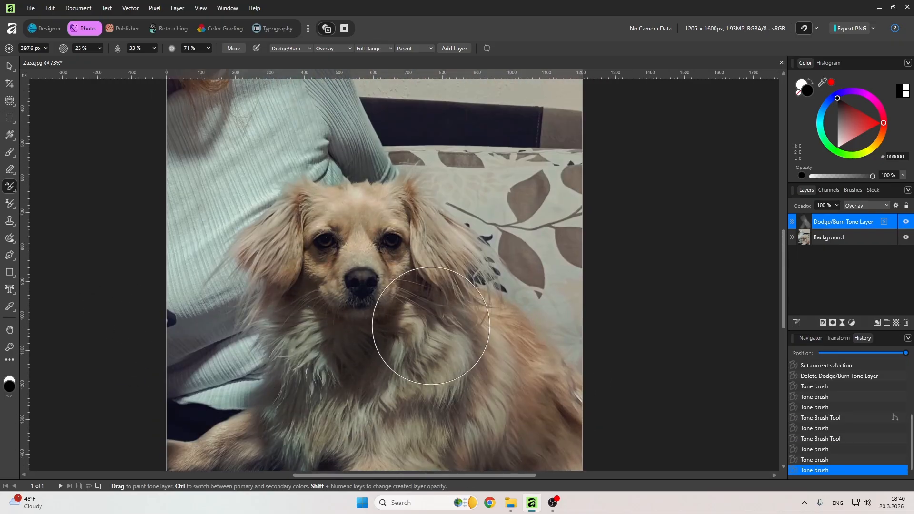
{"action": "scroll", "coordinate": [422, 281], "scroll_direction": "down", "scroll_amount": 3}
{"action": "scroll", "coordinate": [419, 285], "scroll_direction": "up", "scroll_amount": 3}
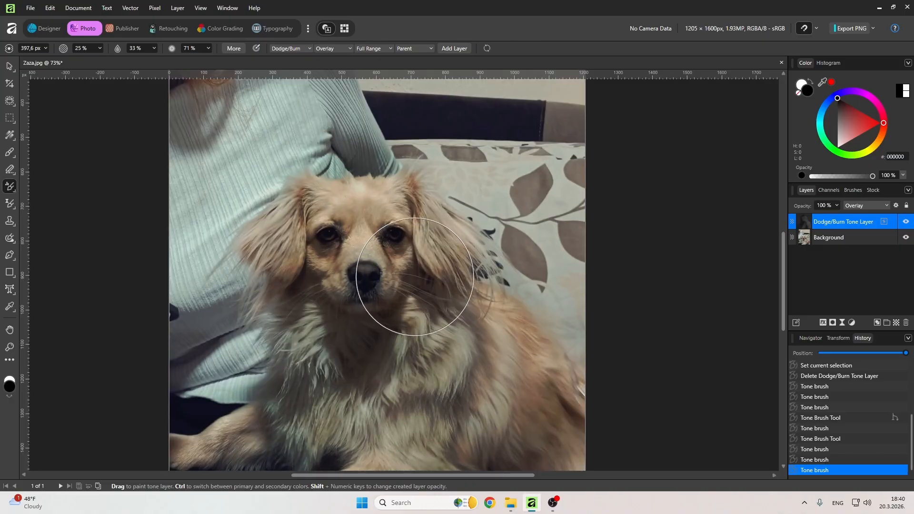
{"action": "key", "text": "ctrl+z"}
{"action": "left_click_drag", "start_coordinate": [477, 259], "coordinate": [460, 211]}
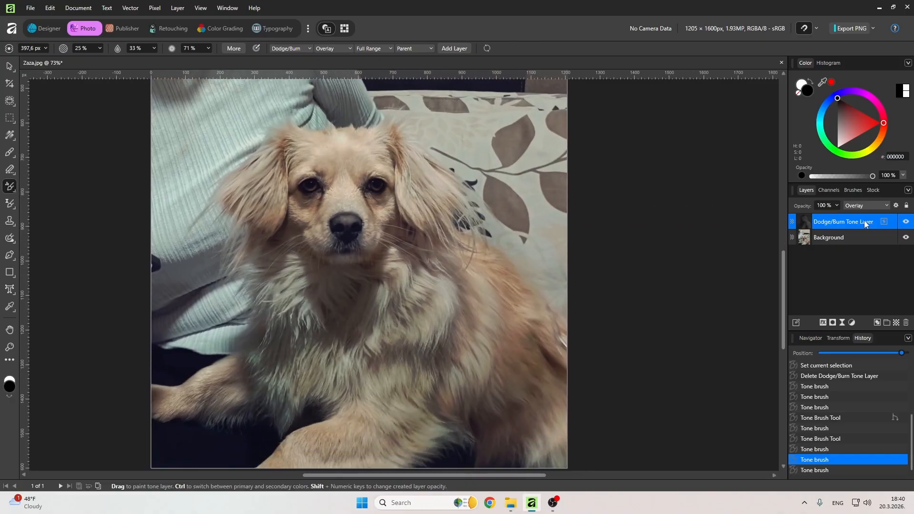
Delete the Dodge/Burn Tone Layer.
{"action": "left_click", "coordinate": [834, 263]}
{"action": "left_click", "coordinate": [834, 222]}
{"action": "key", "text": "Delete"}
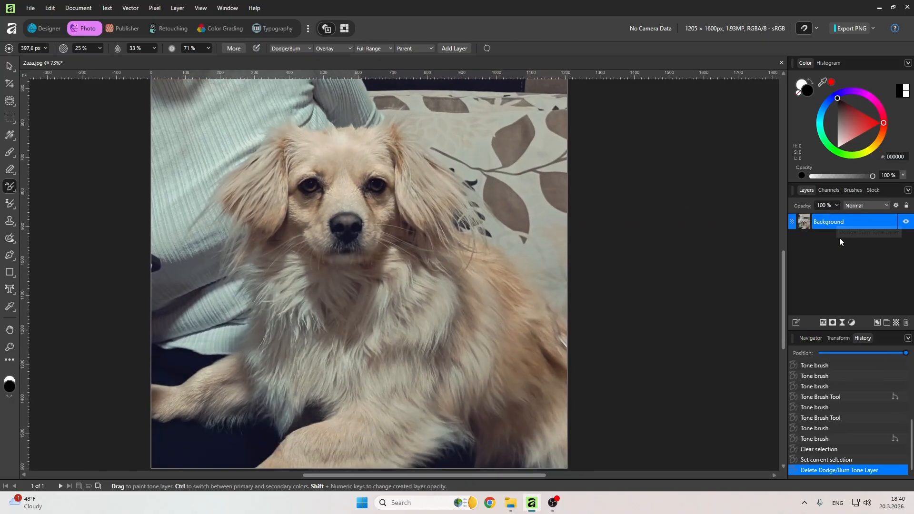
Select the dog with the Object Selection tool, add a mask to hide the background, and deselect.
{"action": "left_click_drag", "start_coordinate": [340, 172], "coordinate": [362, 216]}
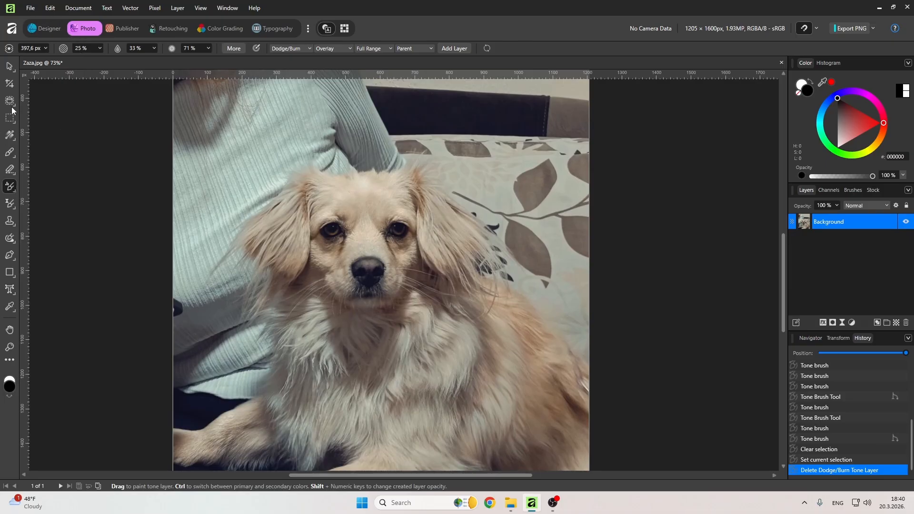
{"action": "left_click", "coordinate": [40, 99]}
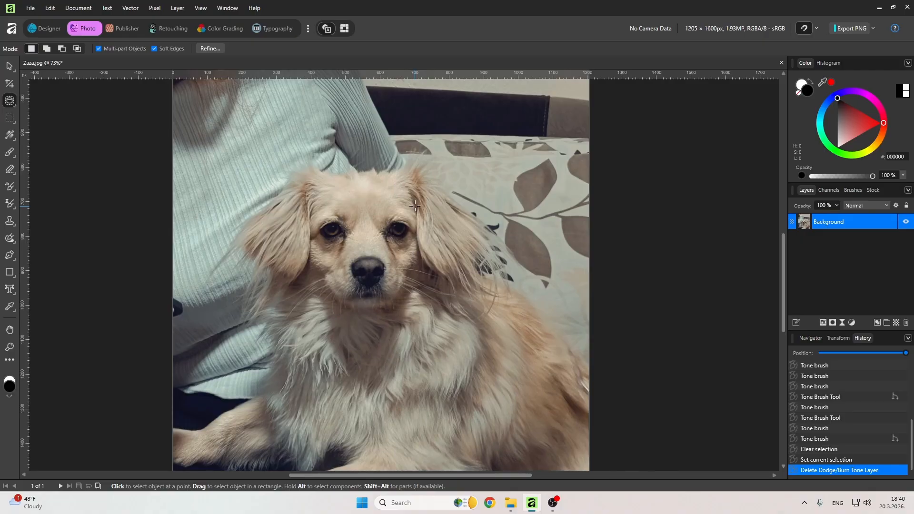
{"action": "scroll", "coordinate": [379, 285], "scroll_direction": "down", "scroll_amount": 2}
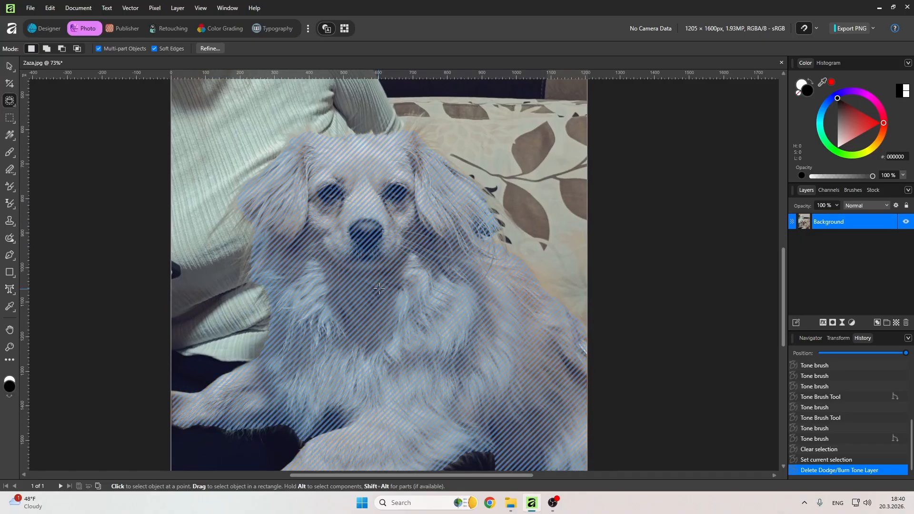
{"action": "left_click", "coordinate": [379, 288]}
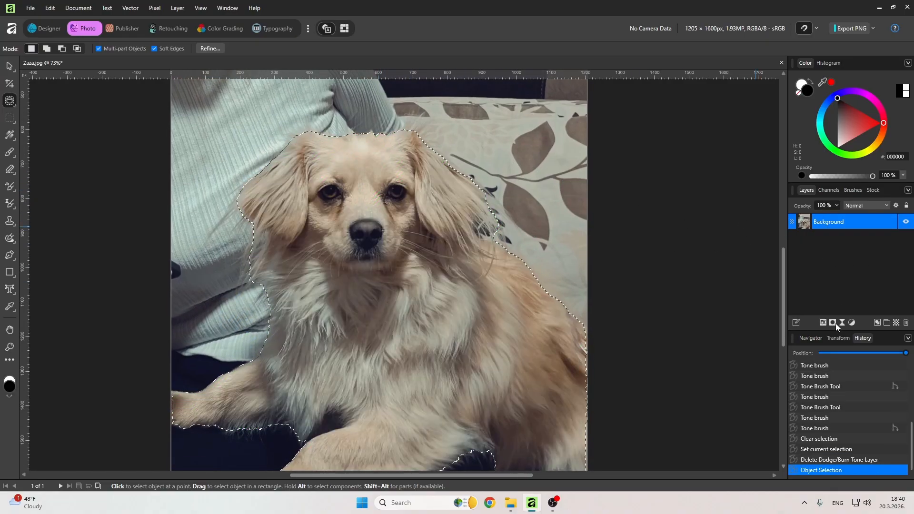
{"action": "left_click", "coordinate": [833, 323]}
{"action": "key", "text": "ctrl+d"}
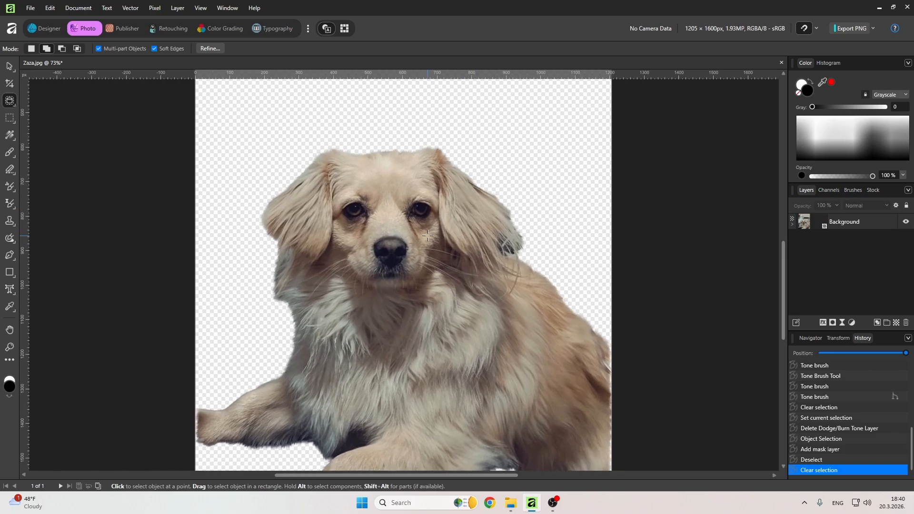
Load the masked dog's outline as a selection from the Background layer.
{"action": "scroll", "coordinate": [427, 236], "scroll_direction": "down", "scroll_amount": 5}
{"action": "left_click_drag", "start_coordinate": [423, 229], "coordinate": [401, 248]}
{"action": "scroll", "coordinate": [396, 242], "scroll_direction": "up", "scroll_amount": 4}
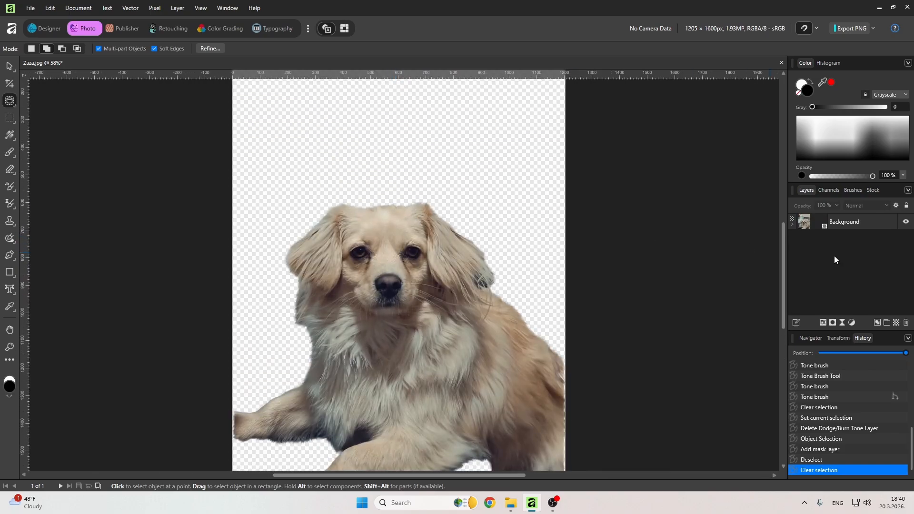
{"action": "left_click", "coordinate": [791, 220]}
{"action": "scroll", "coordinate": [626, 216], "scroll_direction": "down", "scroll_amount": 1}
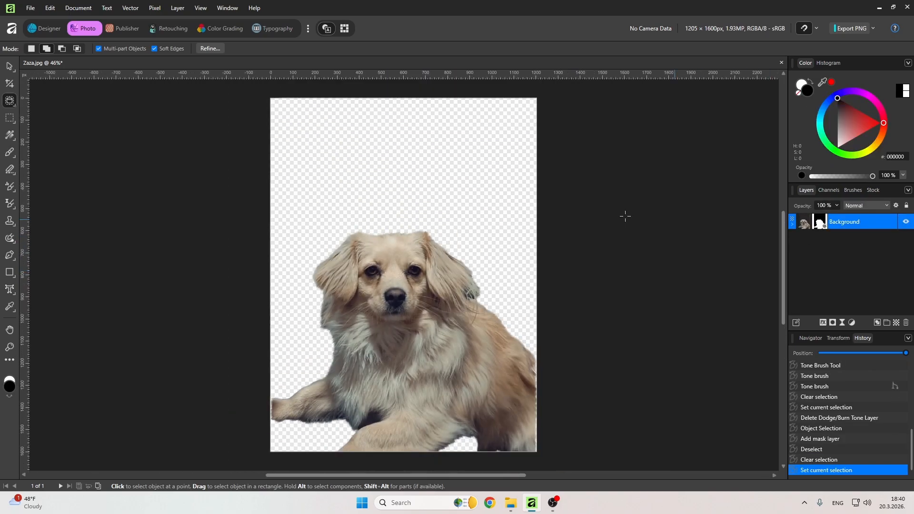
{"action": "left_click", "coordinate": [805, 223], "text": "ctrl"}
{"action": "scroll", "coordinate": [429, 143], "scroll_direction": "down", "scroll_amount": 1}
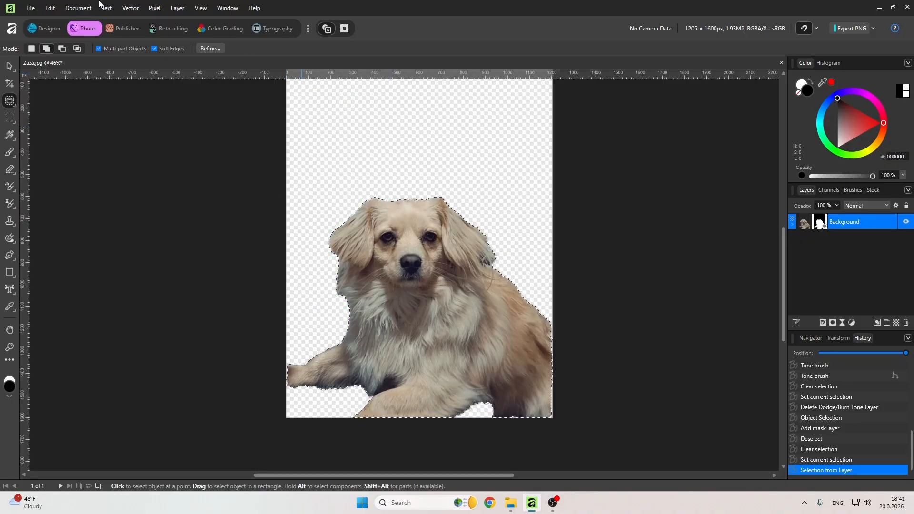
Try converting the selection to curves and toggling the new layer's visibility, then undo both.
{"action": "left_click", "coordinate": [133, 9]}
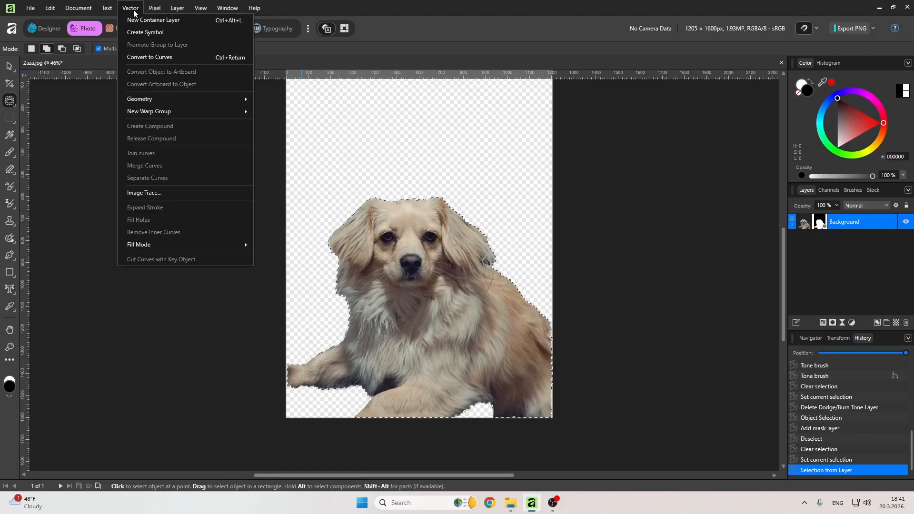
{"action": "left_click", "coordinate": [164, 56]}
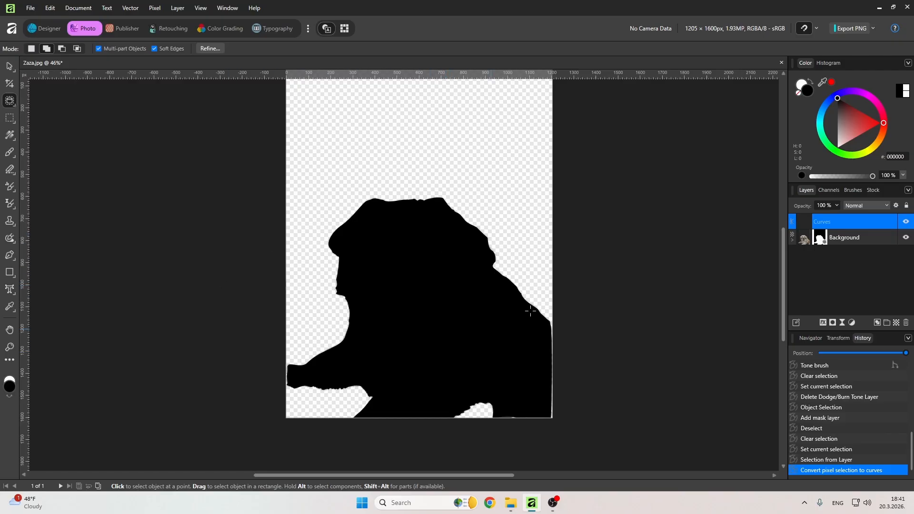
{"action": "left_click", "coordinate": [906, 223]}
{"action": "left_click", "coordinate": [906, 223]}
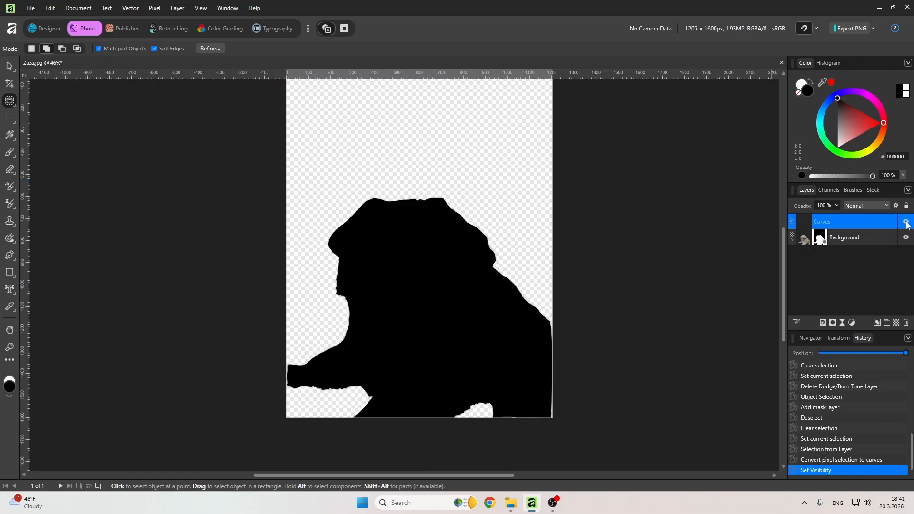
{"action": "left_click", "coordinate": [907, 222]}
{"action": "left_click", "coordinate": [906, 223]}
{"action": "left_click", "coordinate": [9, 68]}
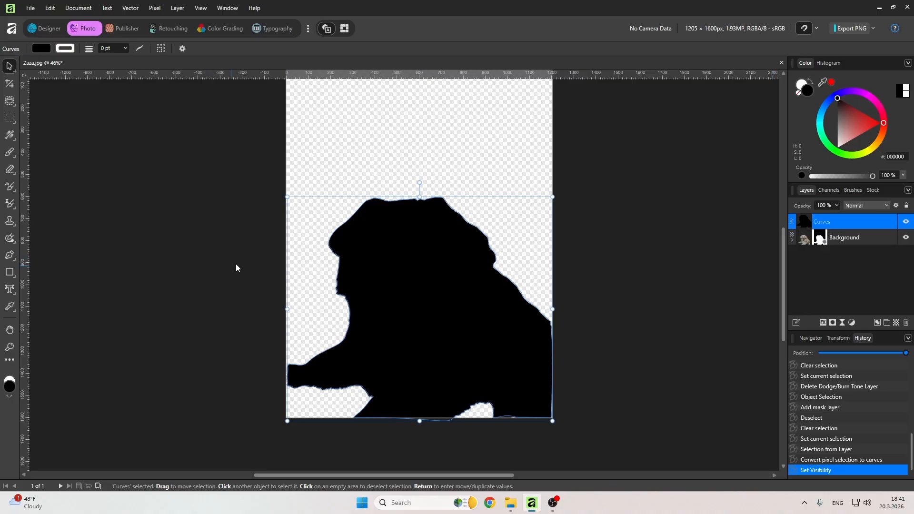
{"action": "key", "text": "ctrl+z"}
{"action": "key", "text": "ctrl+z"}
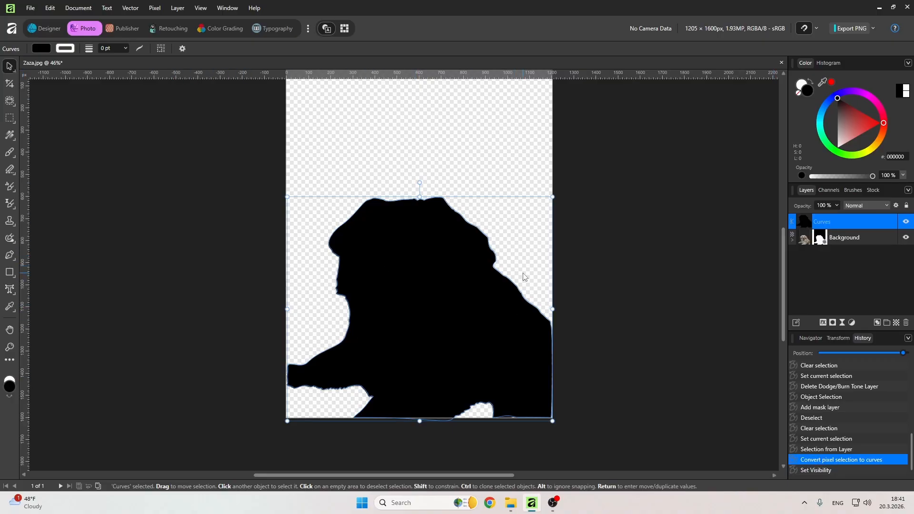
Set the colour to dark red 8E0000 and convert the selection to curves.
{"action": "left_click_drag", "start_coordinate": [838, 101], "coordinate": [862, 112]}
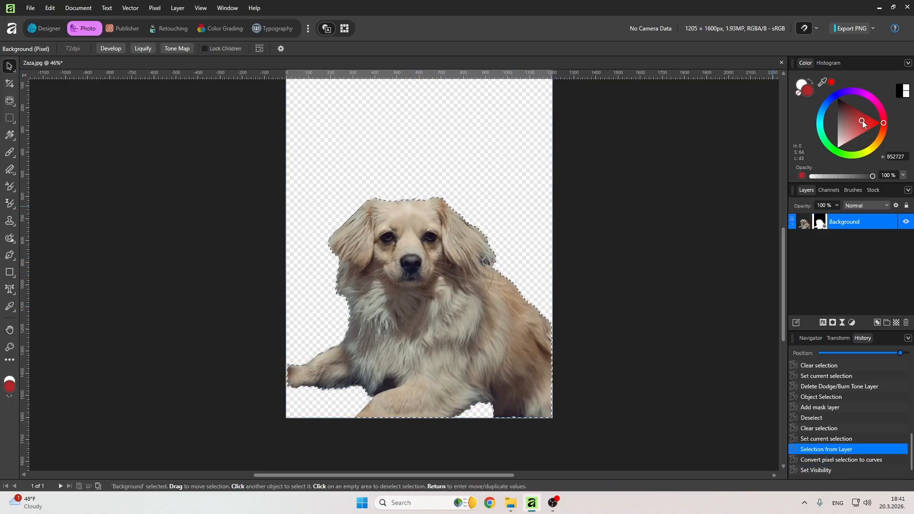
{"action": "left_click", "coordinate": [130, 8]}
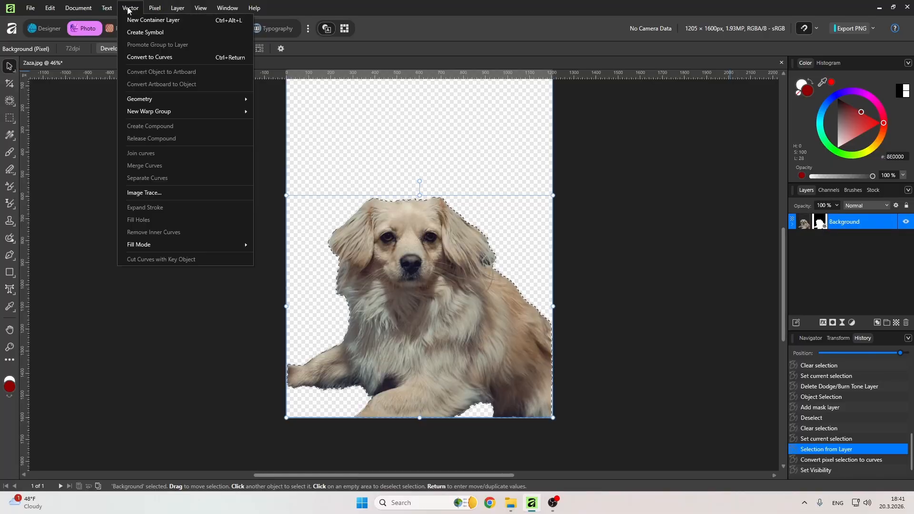
{"action": "left_click", "coordinate": [144, 55]}
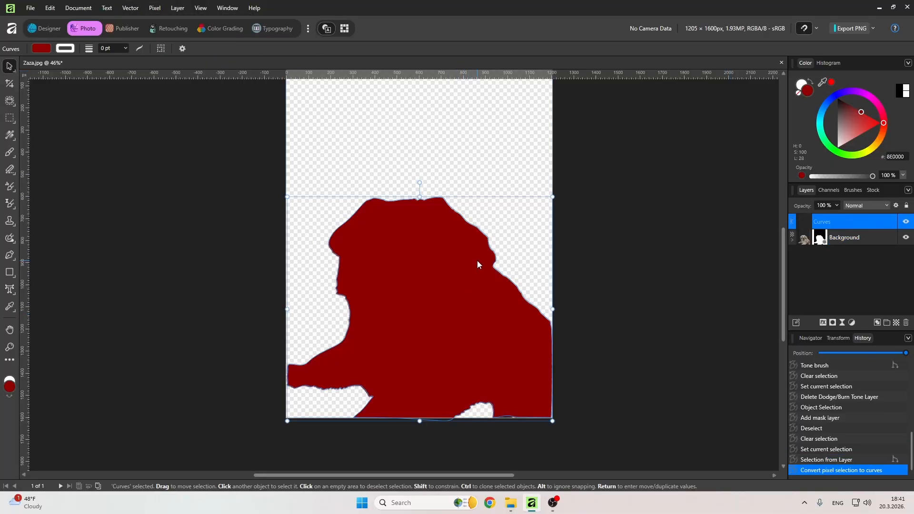
Switch to the Designer persona and pick the Node tool on the curves outline.
{"action": "scroll", "coordinate": [461, 227], "scroll_direction": "down", "scroll_amount": 3}
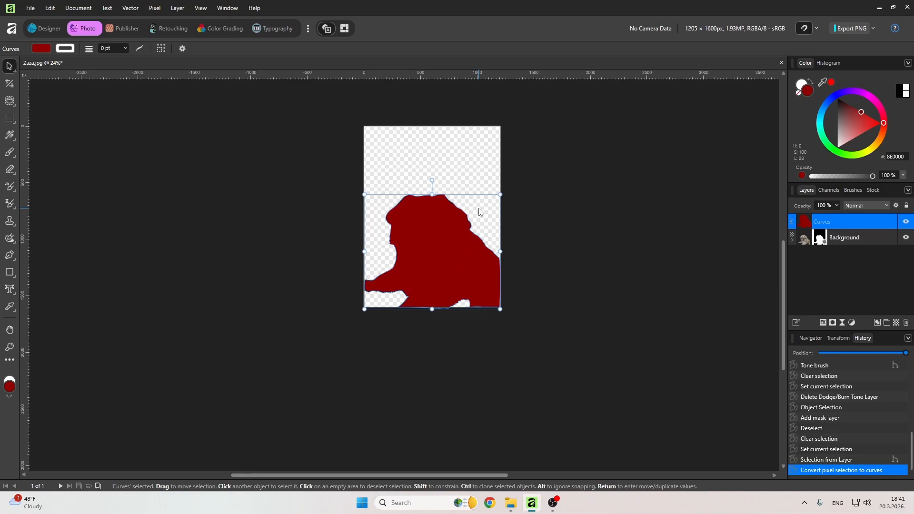
{"action": "scroll", "coordinate": [442, 237], "scroll_direction": "up", "scroll_amount": 5}
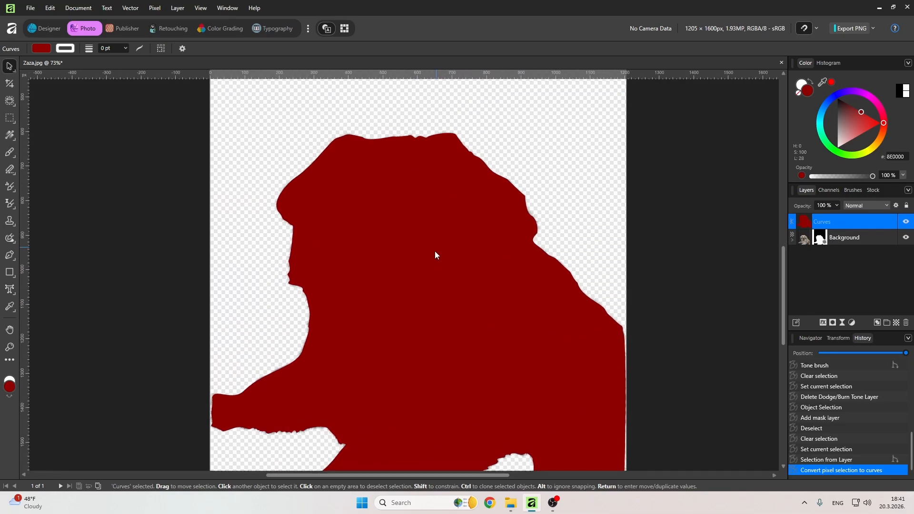
{"action": "scroll", "coordinate": [477, 233], "scroll_direction": "down", "scroll_amount": 5}
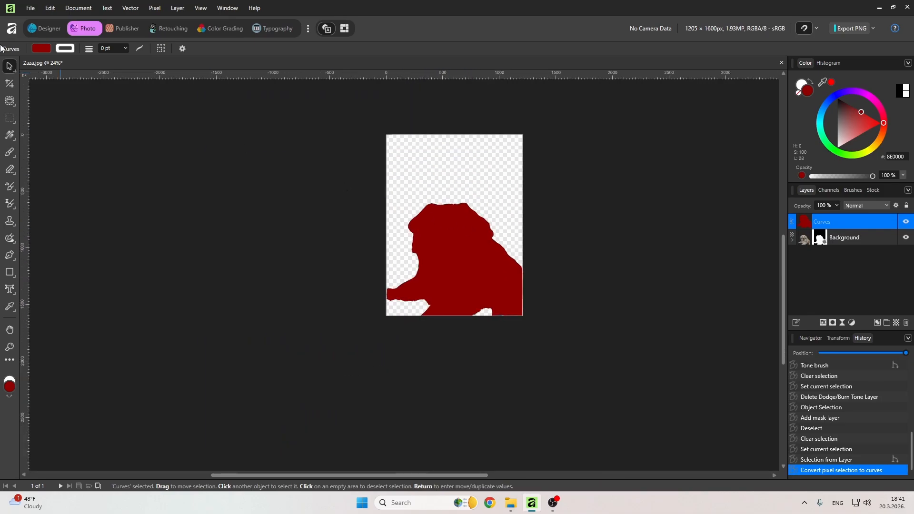
{"action": "left_click", "coordinate": [42, 29]}
{"action": "left_click", "coordinate": [10, 100]}
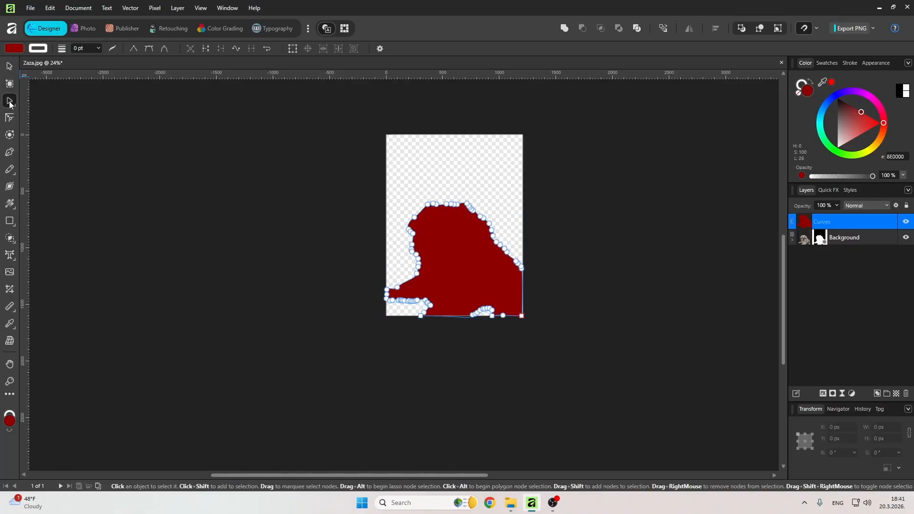
Try pulling a segment of the dog's curve outline near the head, undoing the change.
{"action": "scroll", "coordinate": [455, 251], "scroll_direction": "up", "scroll_amount": 4}
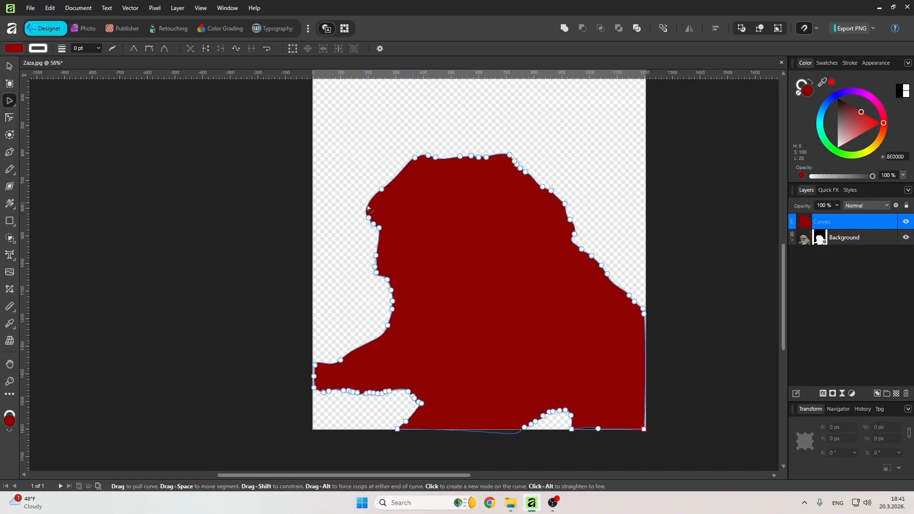
{"action": "left_click_drag", "start_coordinate": [369, 219], "coordinate": [415, 158]}
{"action": "key", "text": "ctrl+z"}
{"action": "key", "text": "ctrl+z"}
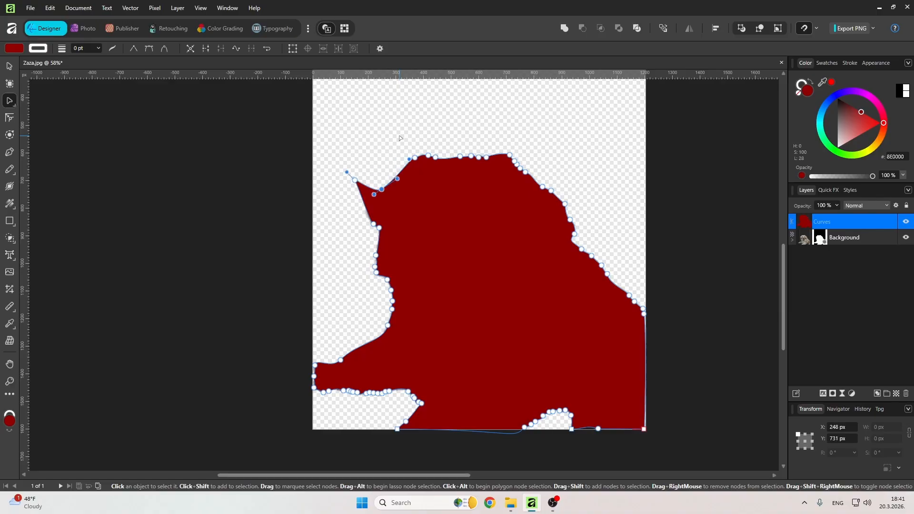
Expand the Background layer to show its mask and delete the Curves layer.
{"action": "scroll", "coordinate": [409, 147], "scroll_direction": "down", "scroll_amount": 5}
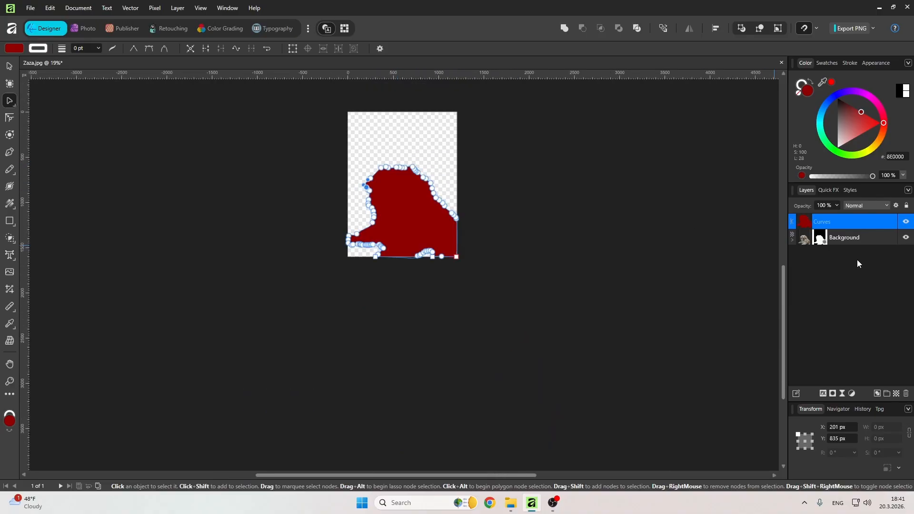
{"action": "left_click", "coordinate": [903, 222]}
{"action": "left_click", "coordinate": [792, 241]}
{"action": "left_click", "coordinate": [813, 239]}
{"action": "left_click", "coordinate": [850, 221]}
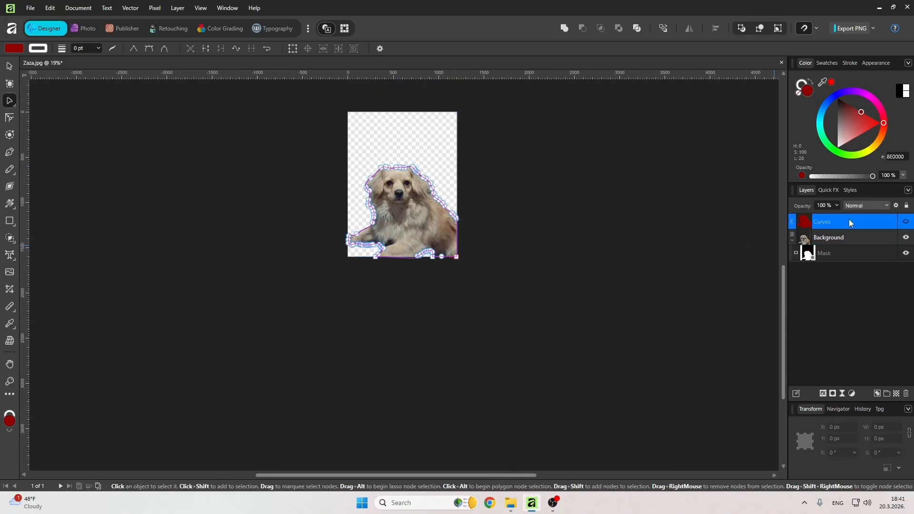
{"action": "key", "text": "Delete"}
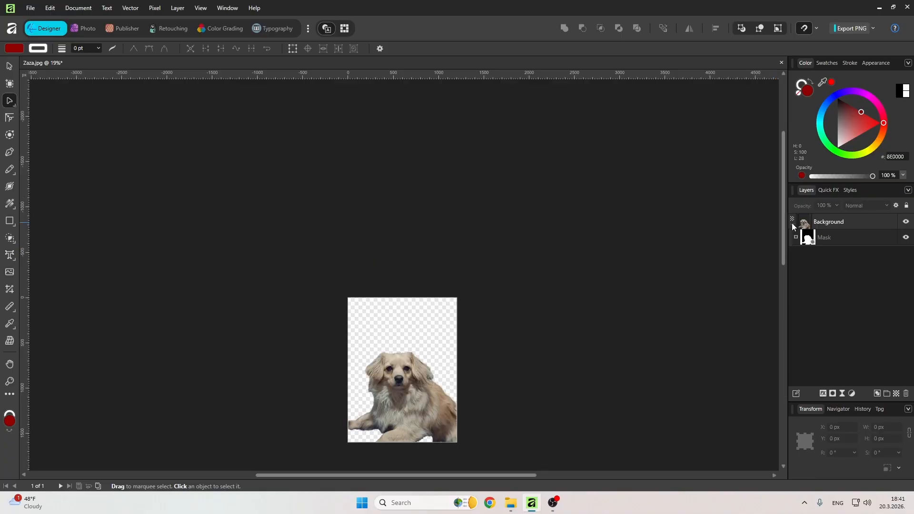
Collapse the Background layer in the layers list.
{"action": "left_click", "coordinate": [793, 224]}
{"action": "left_click_drag", "start_coordinate": [397, 381], "coordinate": [407, 310]}
{"action": "scroll", "coordinate": [407, 311], "scroll_direction": "up", "scroll_amount": 2}
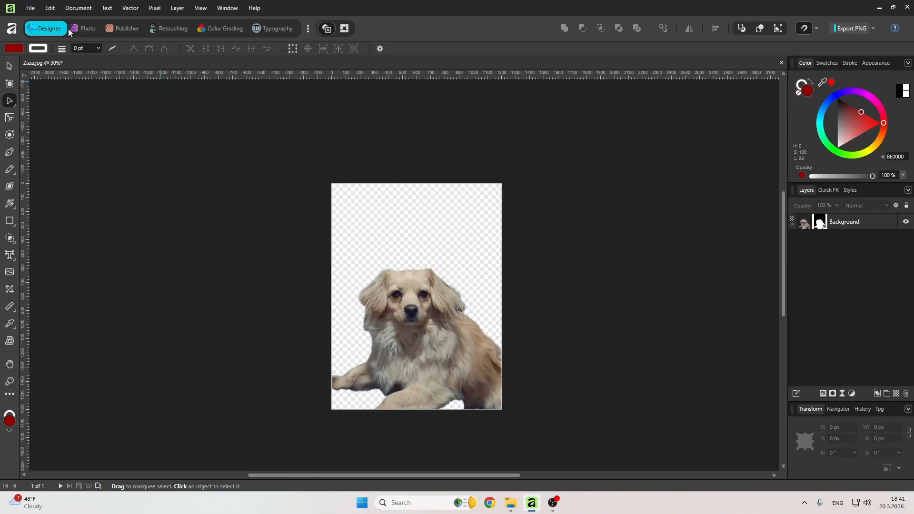
Switch the interface style to Light and back to Dark in the User Interface settings.
{"action": "left_click", "coordinate": [30, 8]}
{"action": "mouse_move", "coordinate": [42, 10]}
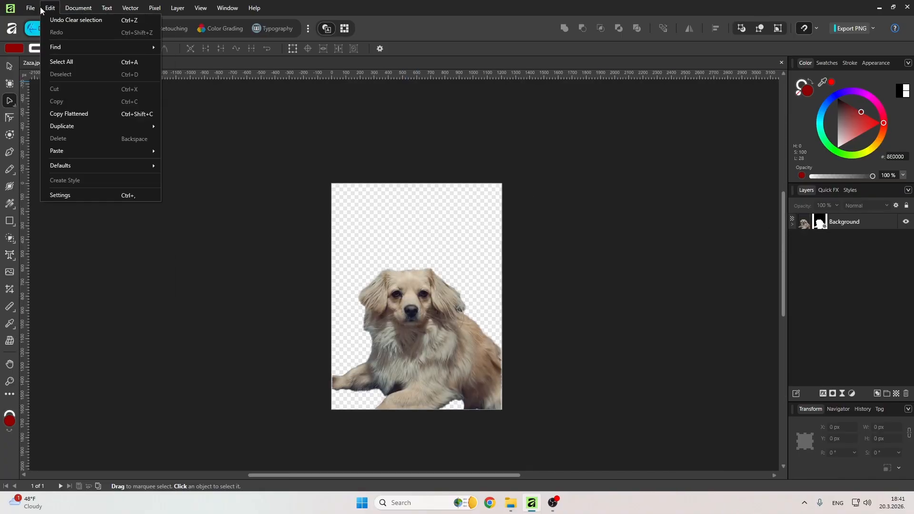
{"action": "left_click", "coordinate": [84, 194]}
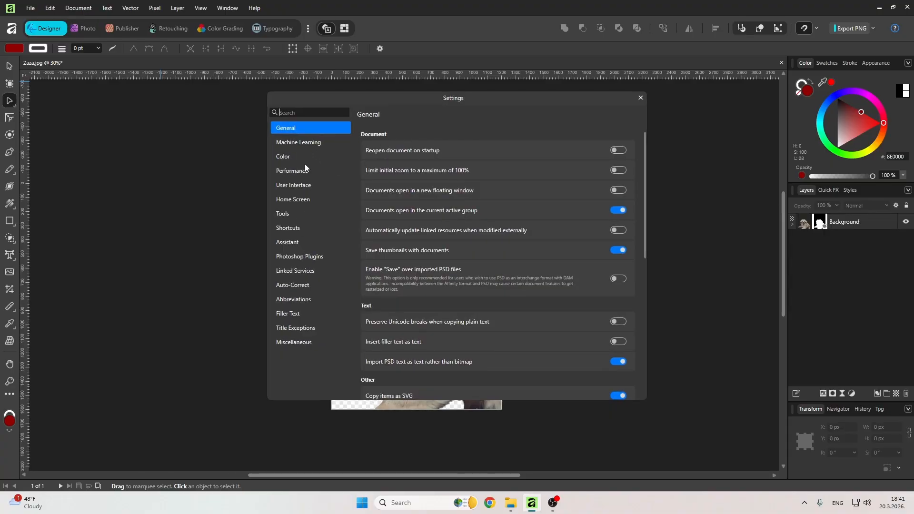
{"action": "left_click", "coordinate": [309, 185]}
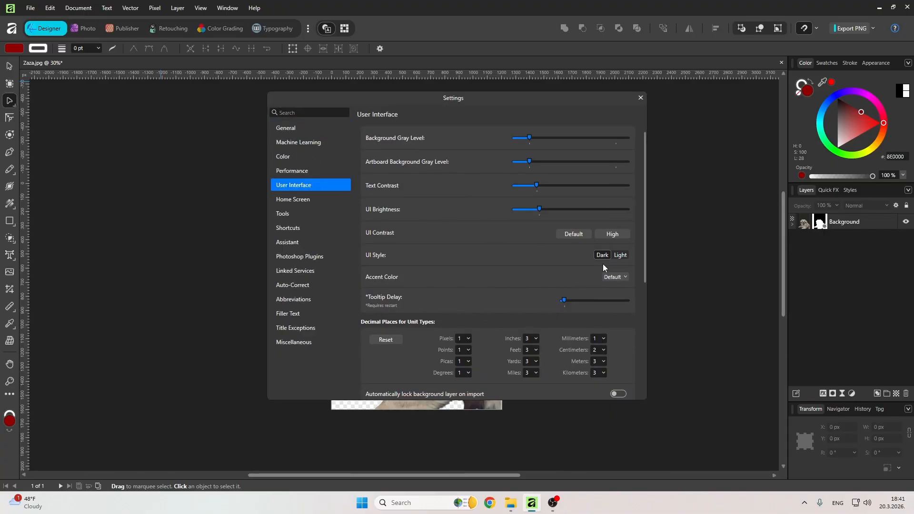
{"action": "left_click", "coordinate": [621, 256]}
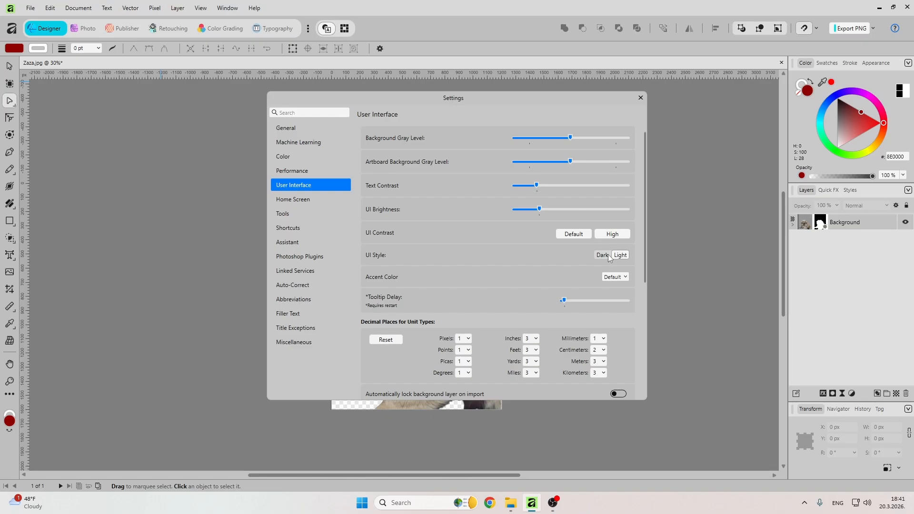
{"action": "left_click", "coordinate": [603, 257]}
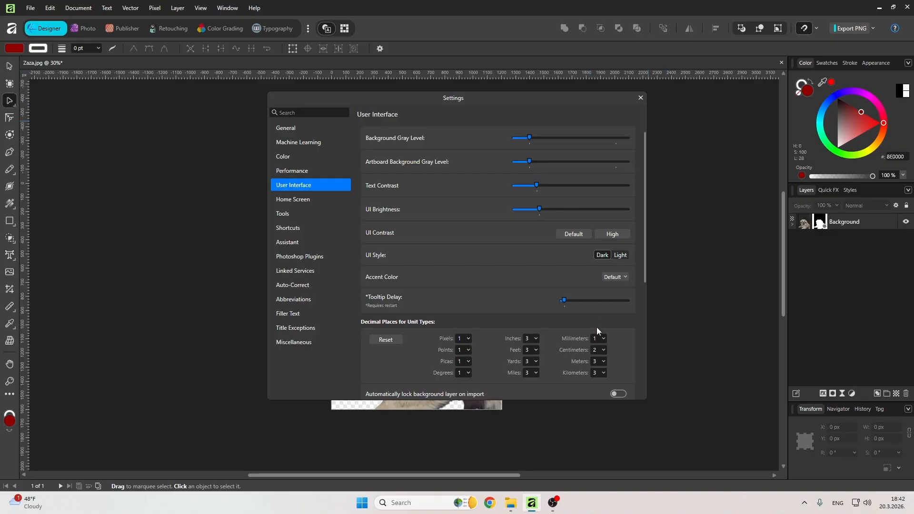
{"action": "scroll", "coordinate": [524, 210], "scroll_direction": "down", "scroll_amount": 5}
{"action": "scroll", "coordinate": [525, 210], "scroll_direction": "up", "scroll_amount": 1}
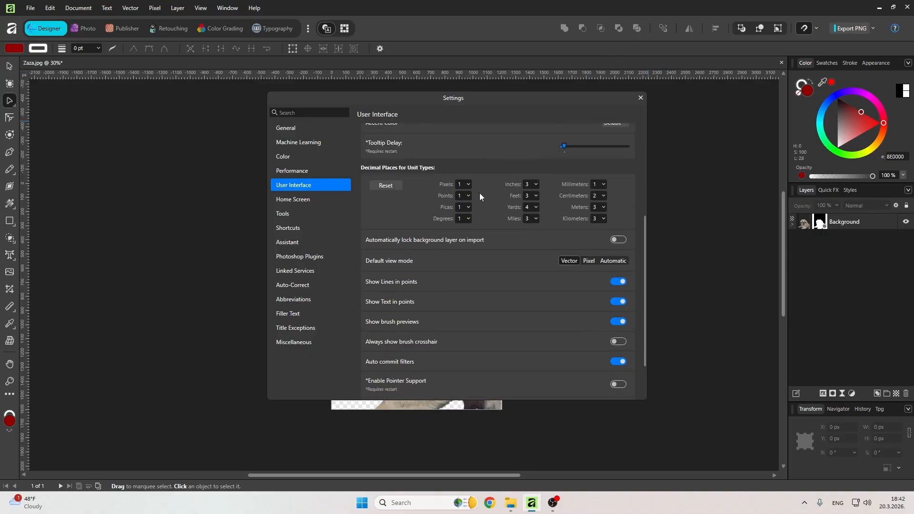
{"action": "left_click", "coordinate": [638, 101]}
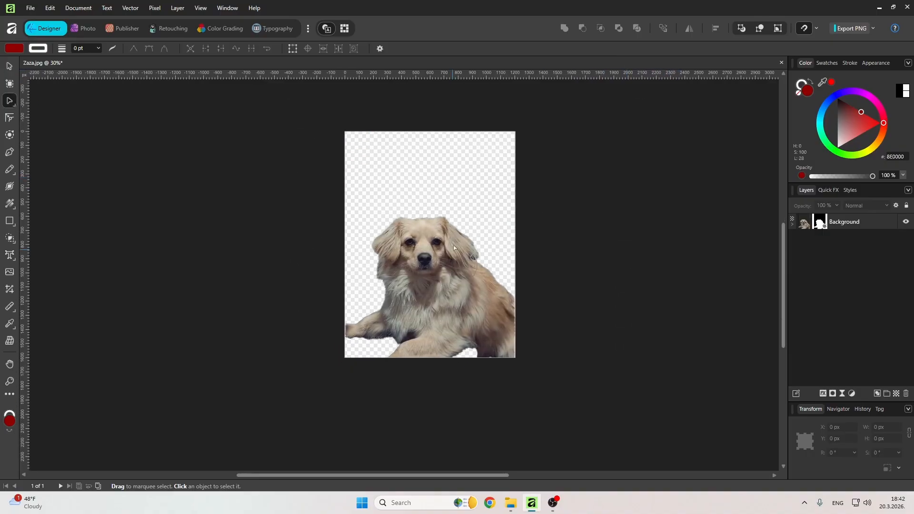
Select the Background layer, switch to the Photo persona and place a Pexels forest stock photo into the document.
{"action": "scroll", "coordinate": [454, 218], "scroll_direction": "up", "scroll_amount": 3}
{"action": "left_click_drag", "start_coordinate": [500, 198], "coordinate": [454, 222]}
{"action": "left_click", "coordinate": [802, 226]}
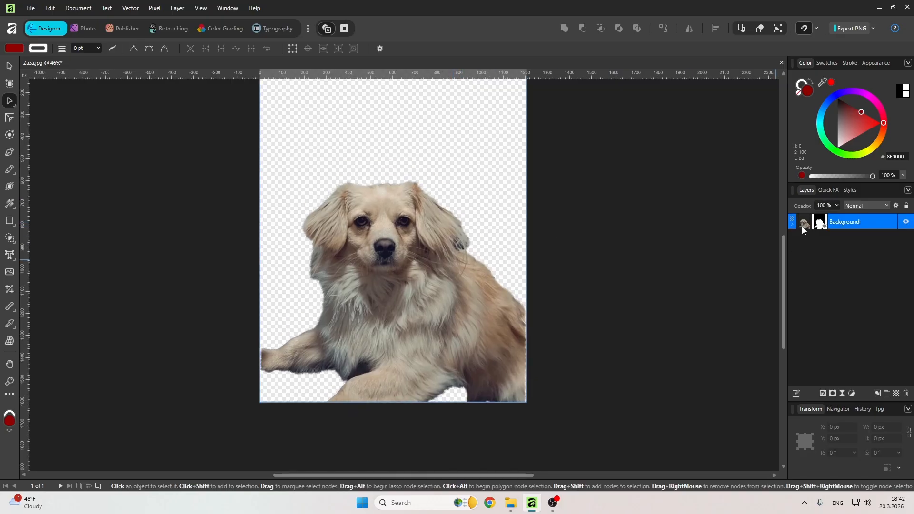
{"action": "left_click", "coordinate": [851, 191]}
{"action": "left_click", "coordinate": [88, 29]}
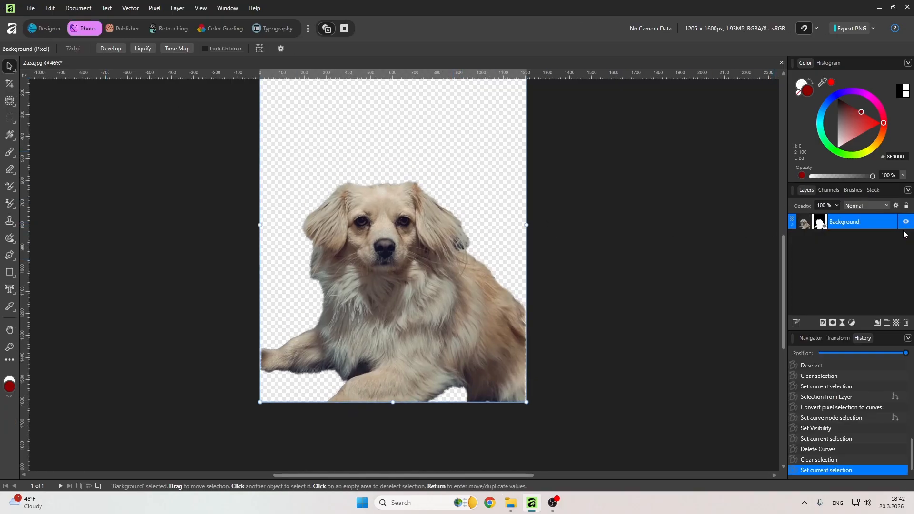
{"action": "left_click", "coordinate": [853, 191]}
{"action": "left_click", "coordinate": [877, 191]}
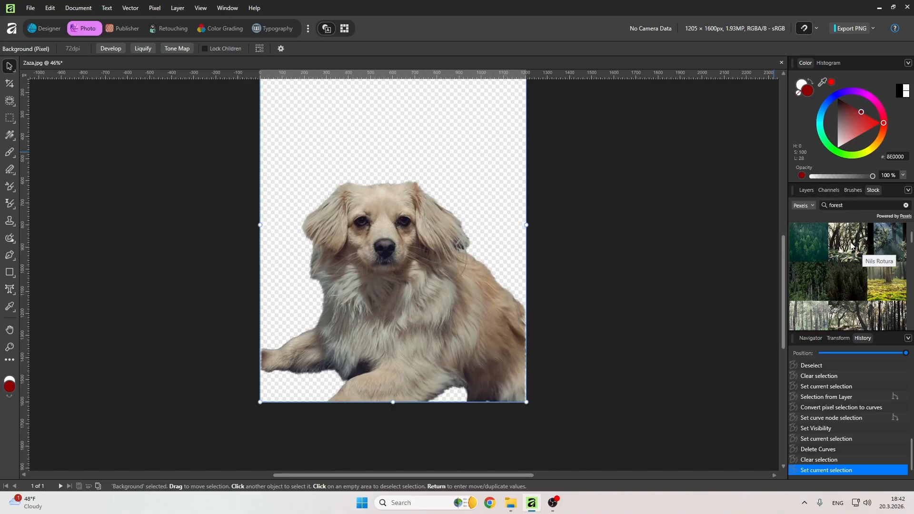
{"action": "left_click_drag", "start_coordinate": [850, 245], "coordinate": [359, 244]}
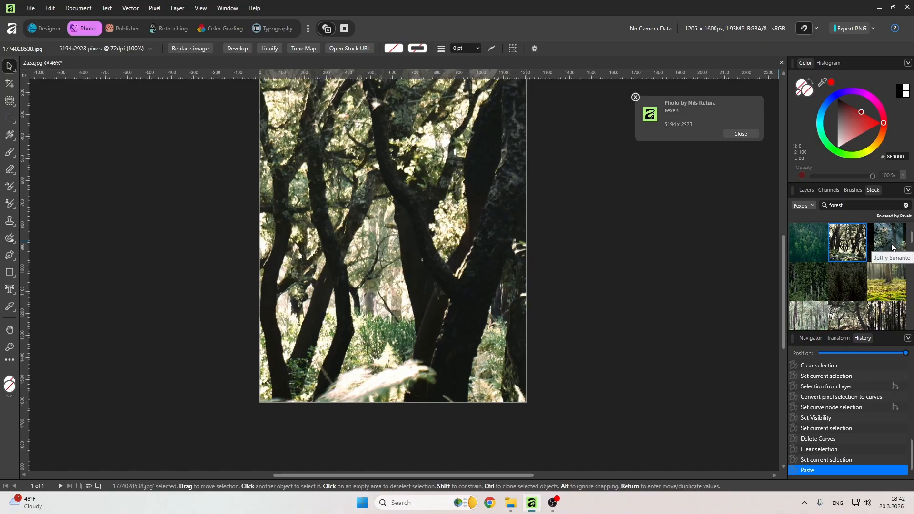
Place three more forest stock photos from the Pexels results into the document.
{"action": "left_click_drag", "start_coordinate": [892, 247], "coordinate": [375, 241]}
{"action": "left_click_drag", "start_coordinate": [887, 282], "coordinate": [423, 254]}
{"action": "scroll", "coordinate": [856, 300], "scroll_direction": "down", "scroll_amount": 1}
{"action": "left_click_drag", "start_coordinate": [856, 299], "coordinate": [466, 300]}
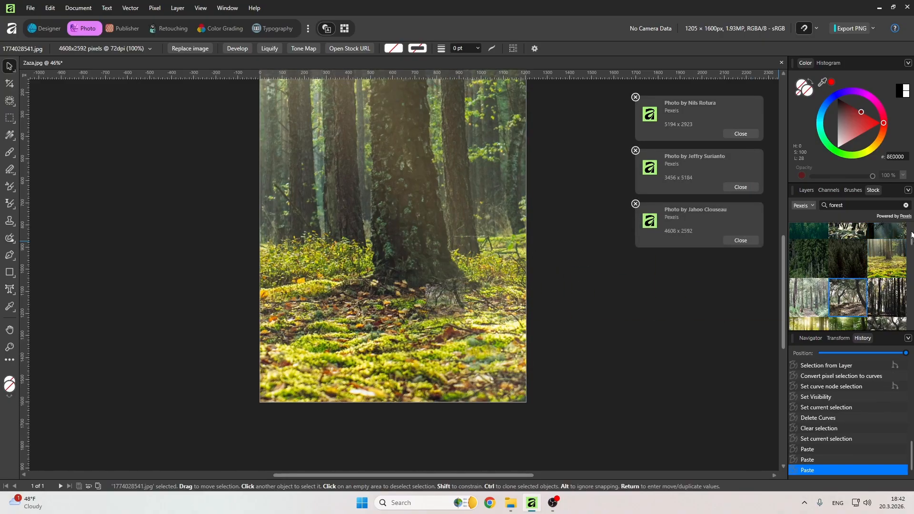
Move the Background layer above the four stock photo layers.
{"action": "left_click", "coordinate": [811, 190]}
{"action": "left_click_drag", "start_coordinate": [817, 285], "coordinate": [841, 218]}
{"action": "scroll", "coordinate": [629, 224], "scroll_direction": "down", "scroll_amount": 2}
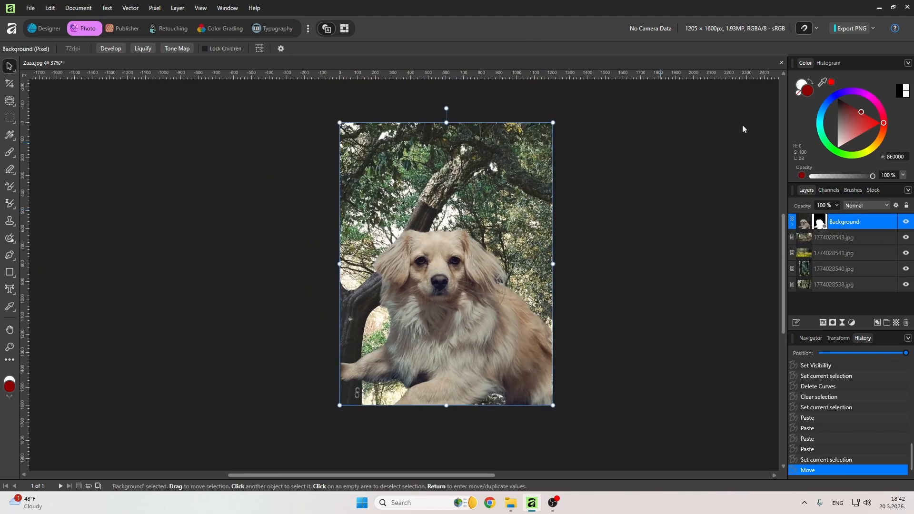
Select the Background layer's pixels and create a Live Tone Blend Group from it.
{"action": "left_click", "coordinate": [817, 227], "text": "ctrl"}
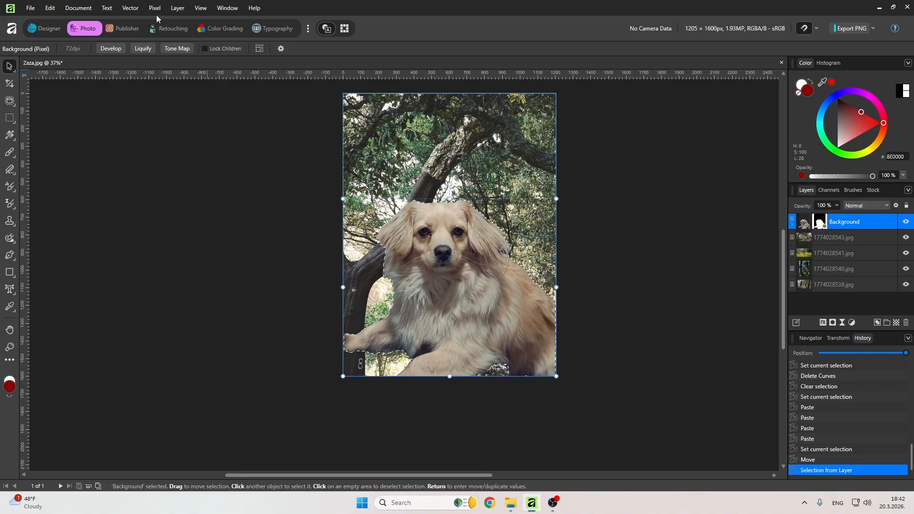
{"action": "left_click", "coordinate": [155, 8]}
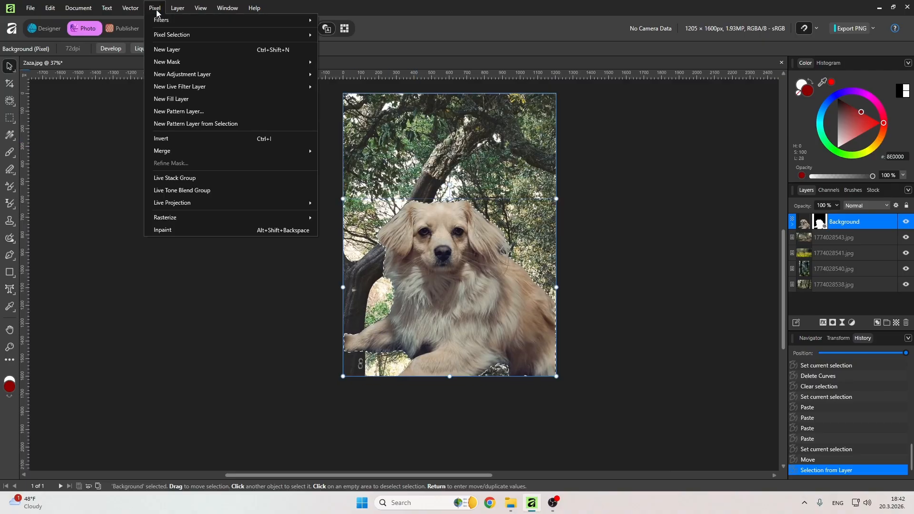
{"action": "left_click", "coordinate": [202, 190]}
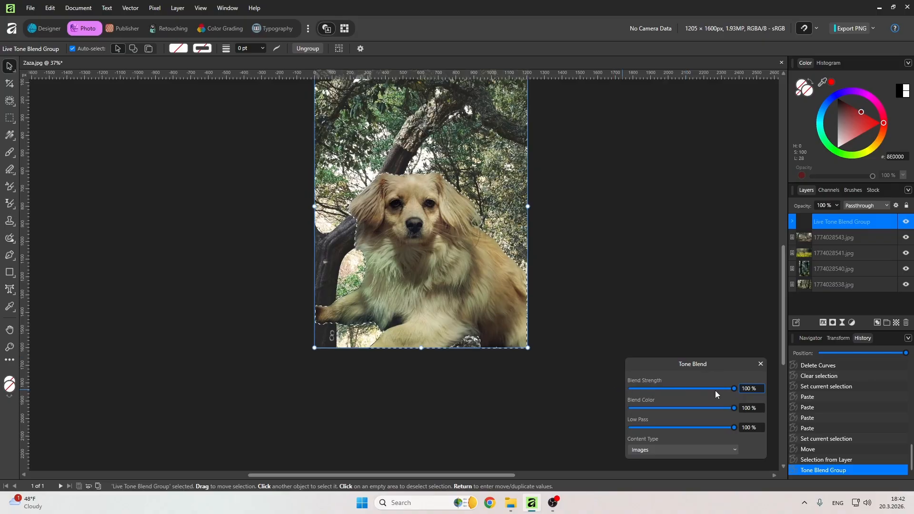
Adjust the Tone Blend strength, set Blend Color to 38%, and close the Tone Blend panel.
{"action": "left_click_drag", "start_coordinate": [735, 391], "coordinate": [665, 395]}
{"action": "left_click_drag", "start_coordinate": [736, 409], "coordinate": [673, 409]}
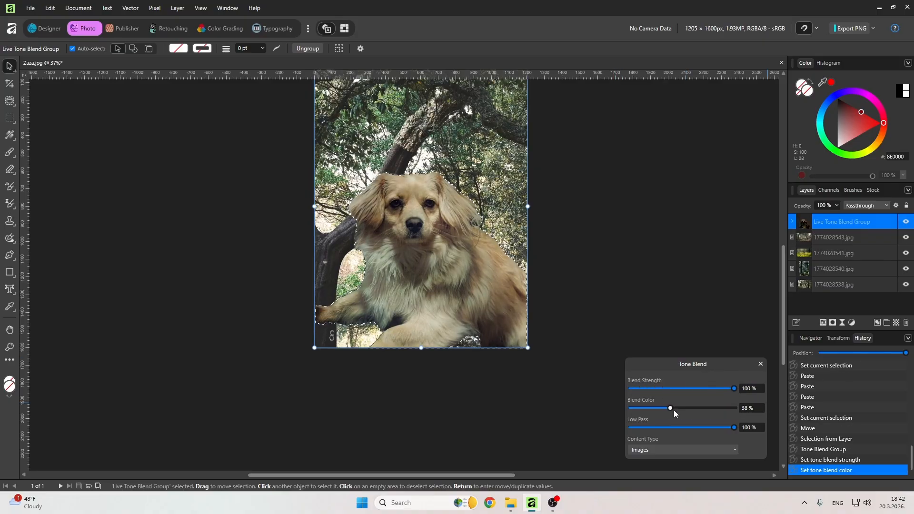
{"action": "left_click", "coordinate": [759, 363]}
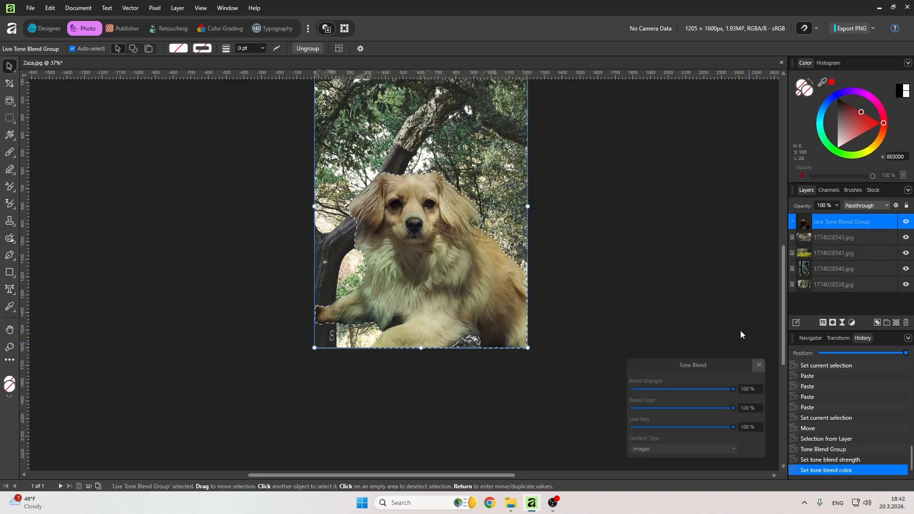
Toggle the visibility of the stock photo layers to compare the forest backgrounds behind the dog.
{"action": "left_click", "coordinate": [854, 237]}
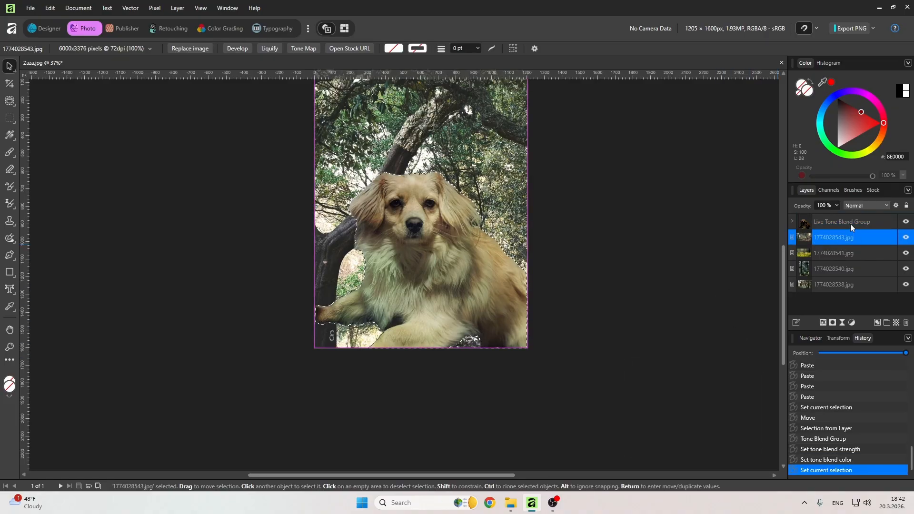
{"action": "left_click", "coordinate": [907, 238]}
{"action": "left_click", "coordinate": [911, 239]}
{"action": "left_click", "coordinate": [910, 238]}
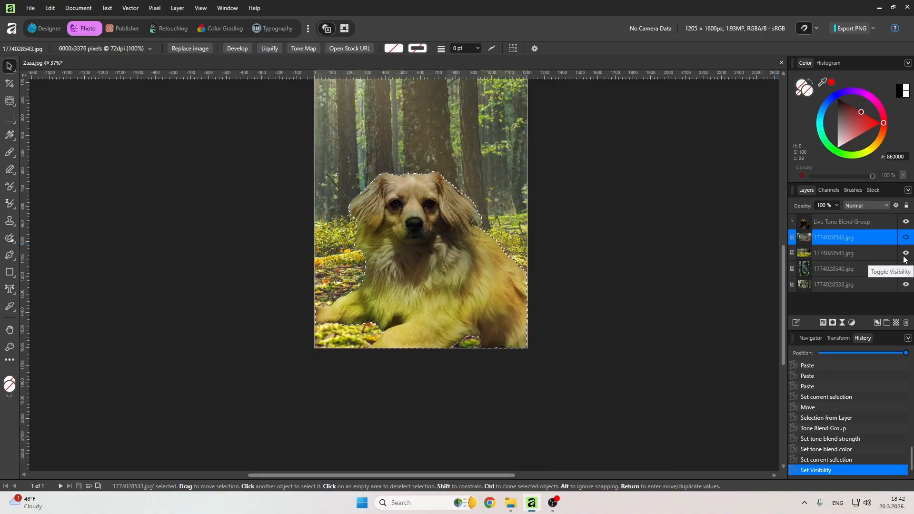
{"action": "left_click", "coordinate": [906, 255]}
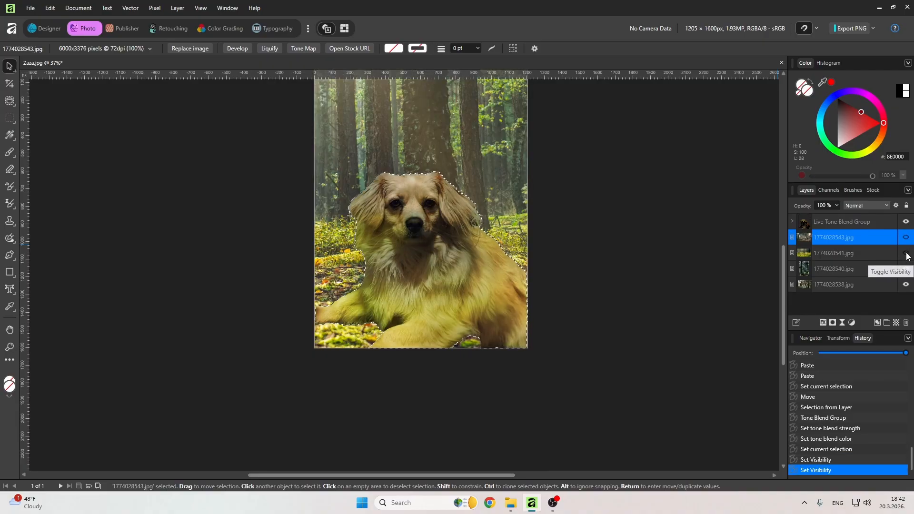
{"action": "left_click", "coordinate": [908, 270]}
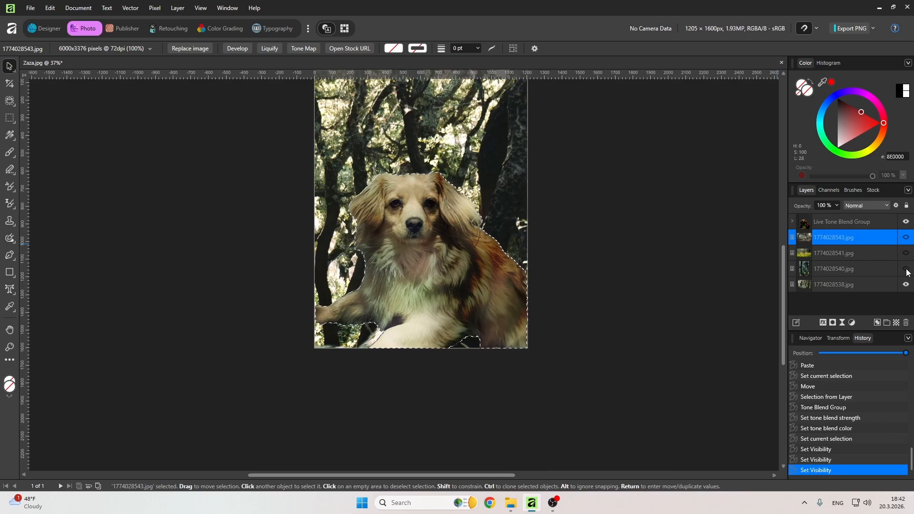
{"action": "left_click", "coordinate": [907, 286]}
{"action": "left_click", "coordinate": [907, 286]}
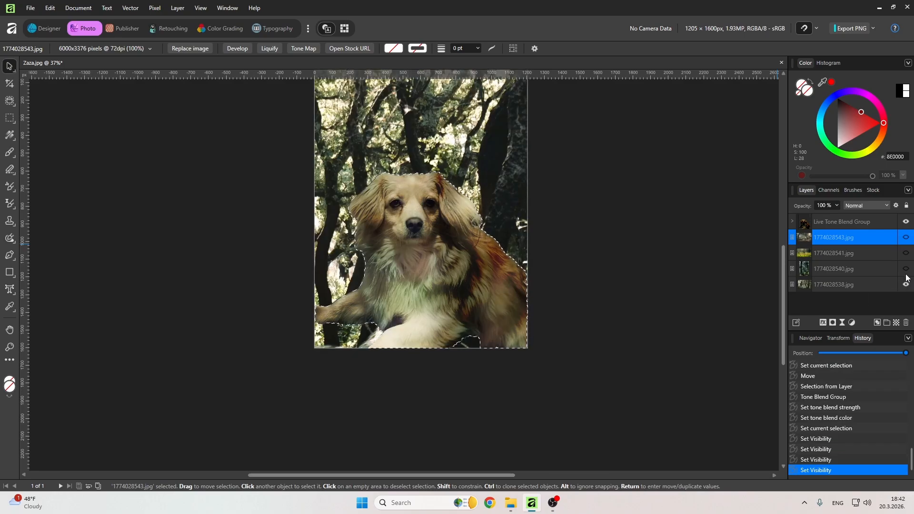
{"action": "left_click", "coordinate": [907, 269]}
{"action": "left_click", "coordinate": [906, 254]}
{"action": "left_click", "coordinate": [906, 238]}
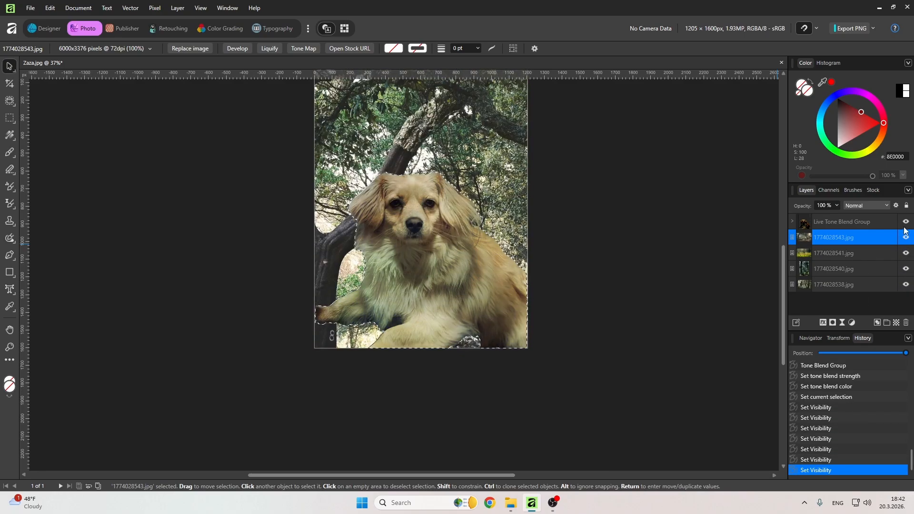
Reposition the Live Tone Blend Group with the dog on the canvas and deselect.
{"action": "left_click", "coordinate": [873, 222]}
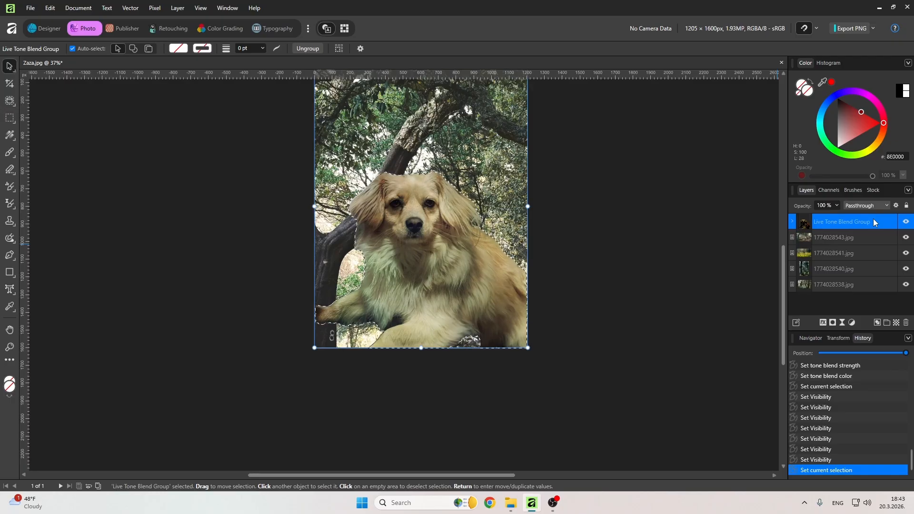
{"action": "left_click_drag", "start_coordinate": [417, 259], "coordinate": [424, 296]}
{"action": "key", "text": "ctrl+d"}
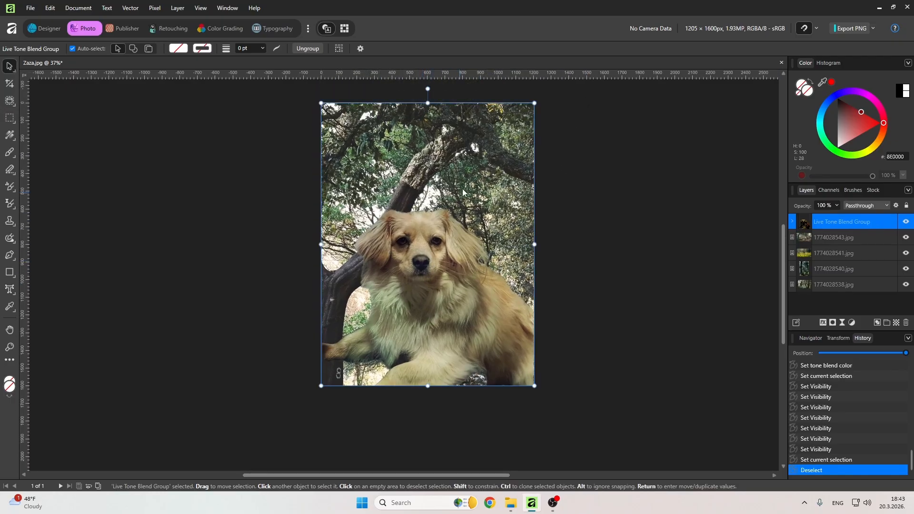
{"action": "left_click_drag", "start_coordinate": [476, 276], "coordinate": [437, 217]}
{"action": "scroll", "coordinate": [437, 218], "scroll_direction": "down", "scroll_amount": 5}
{"action": "scroll", "coordinate": [437, 220], "scroll_direction": "up", "scroll_amount": 4}
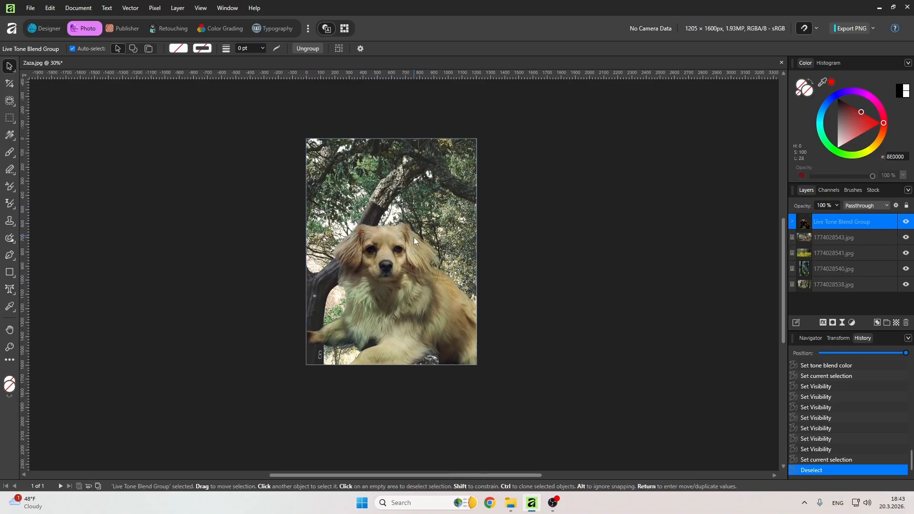
{"action": "scroll", "coordinate": [458, 221], "scroll_direction": "down", "scroll_amount": 2}
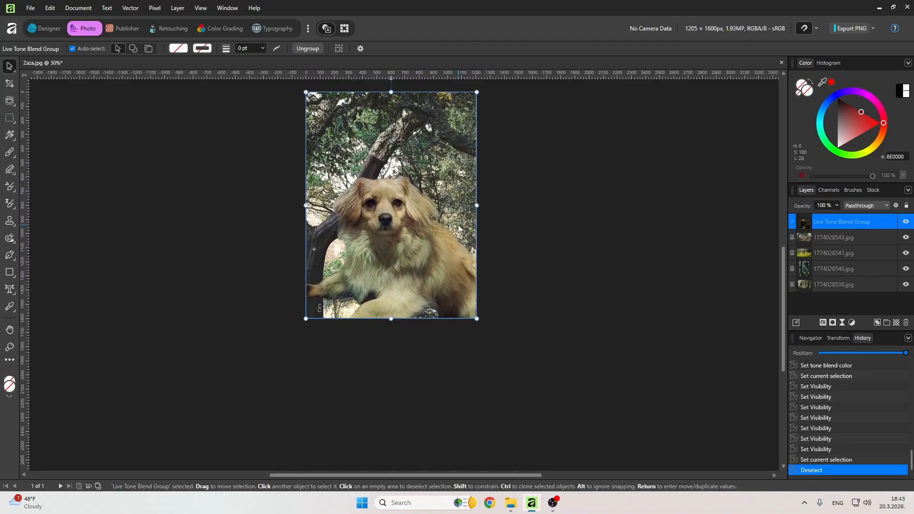